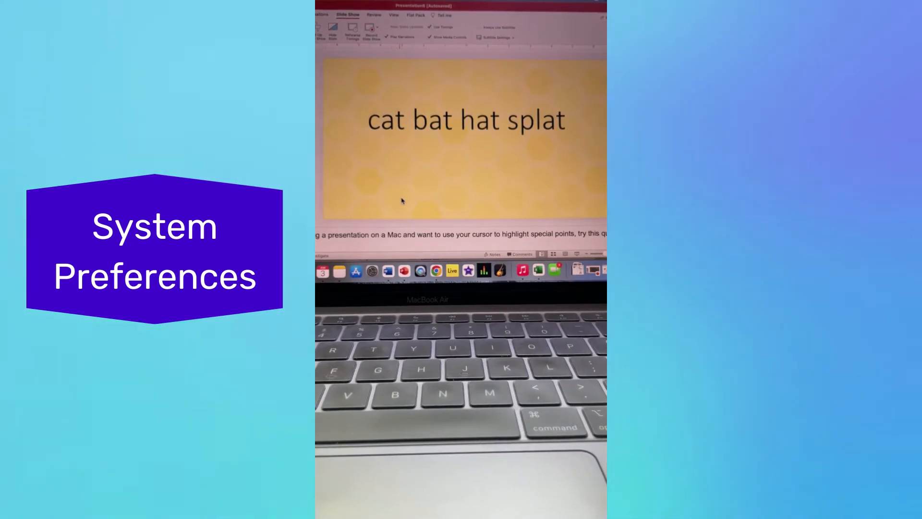
# Reach the Accessibility > Display pointer options in System Preferences
pyautogui.click(373, 269)
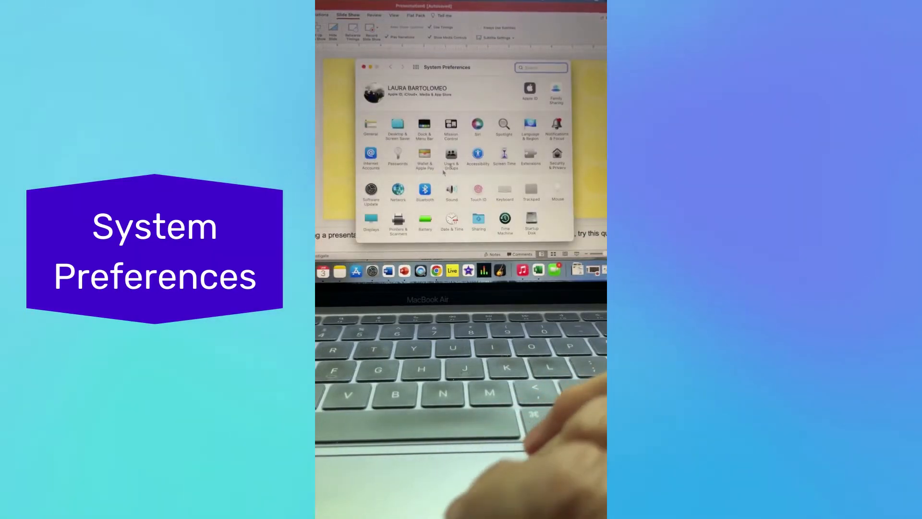
pyautogui.click(479, 155)
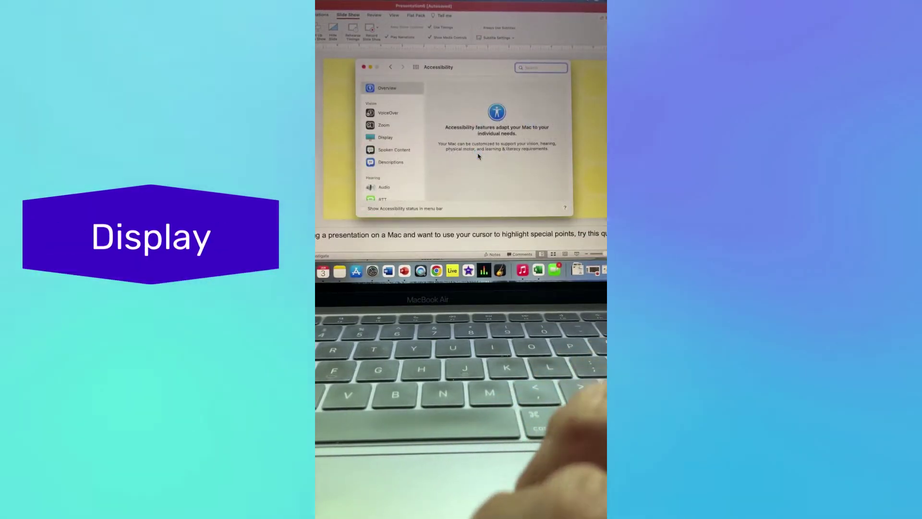
pyautogui.click(386, 137)
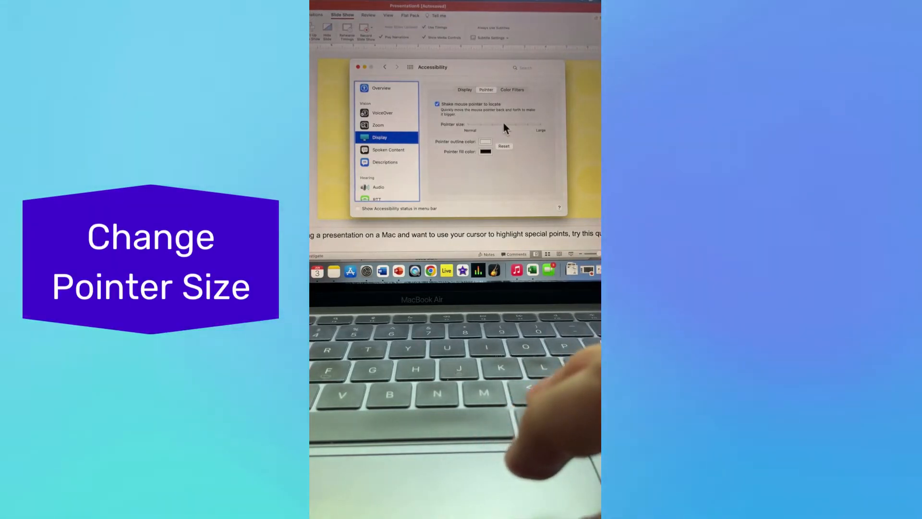
# Enlarge the pointer toward medium size, set its fill colour to Red, and reveal the slide
pyautogui.moveTo(503, 128); pyautogui.dragTo(508, 125)
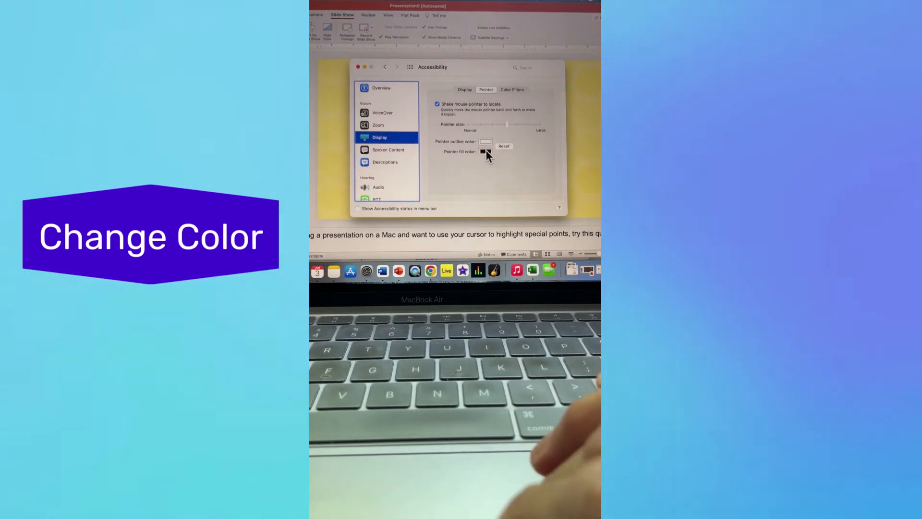
pyautogui.click(486, 153)
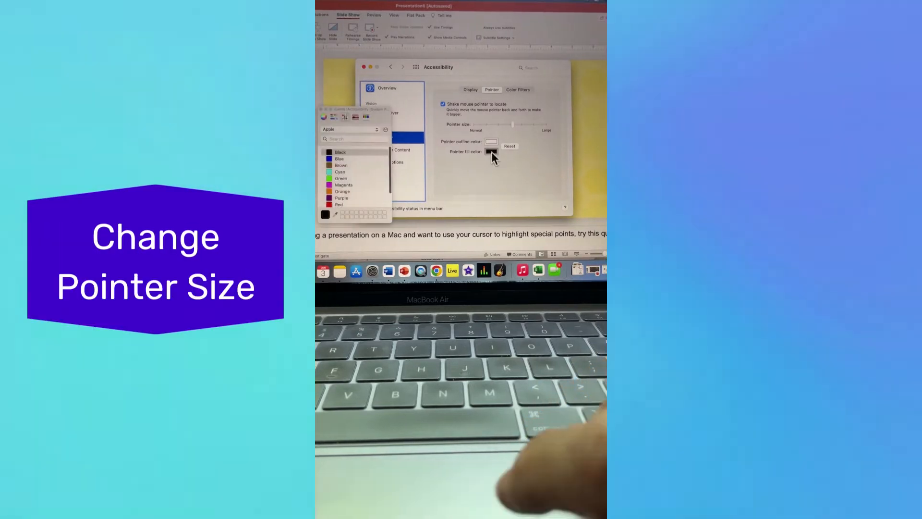
pyautogui.click(335, 205)
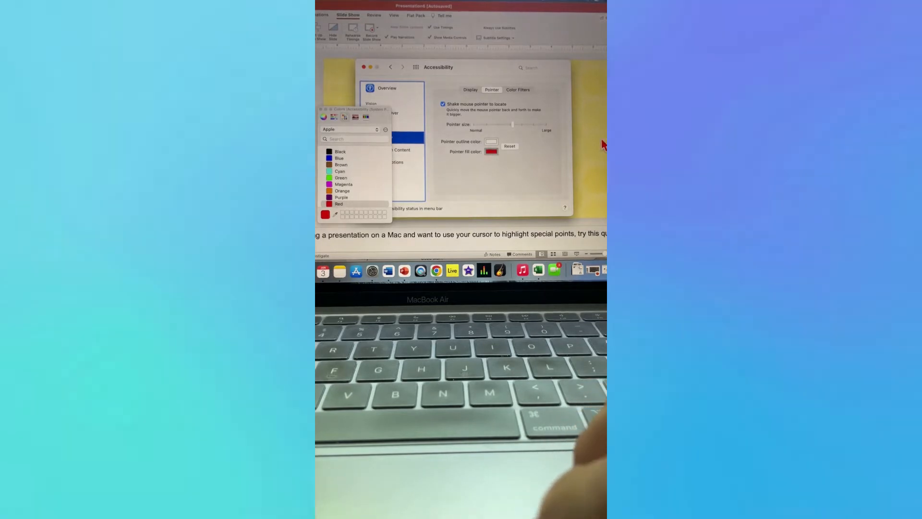
pyautogui.click(583, 144)
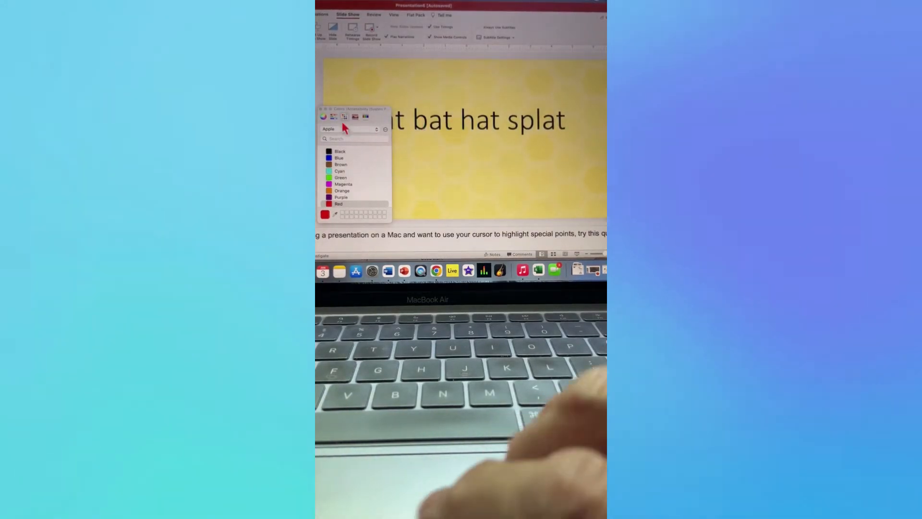
# Present the slide full screen with the large red pointer, then leave the slideshow
pyautogui.click(324, 110)
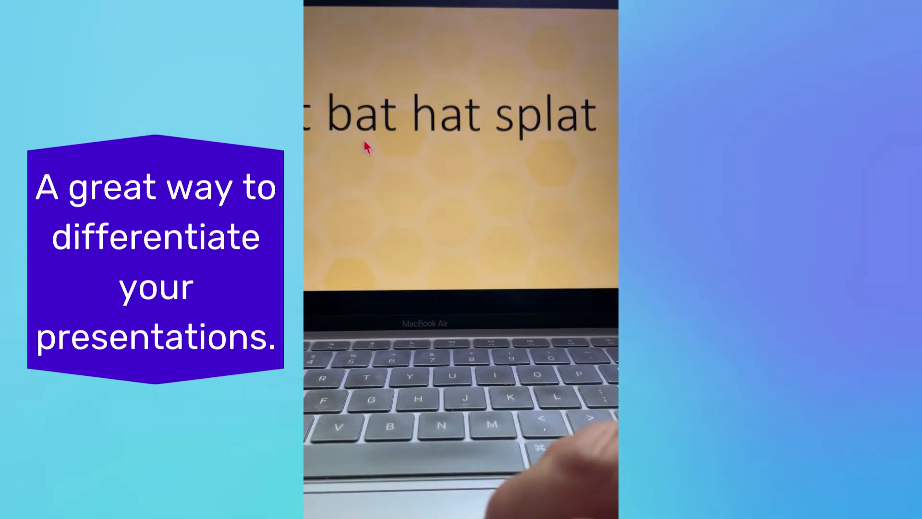
pyautogui.press('Escape')
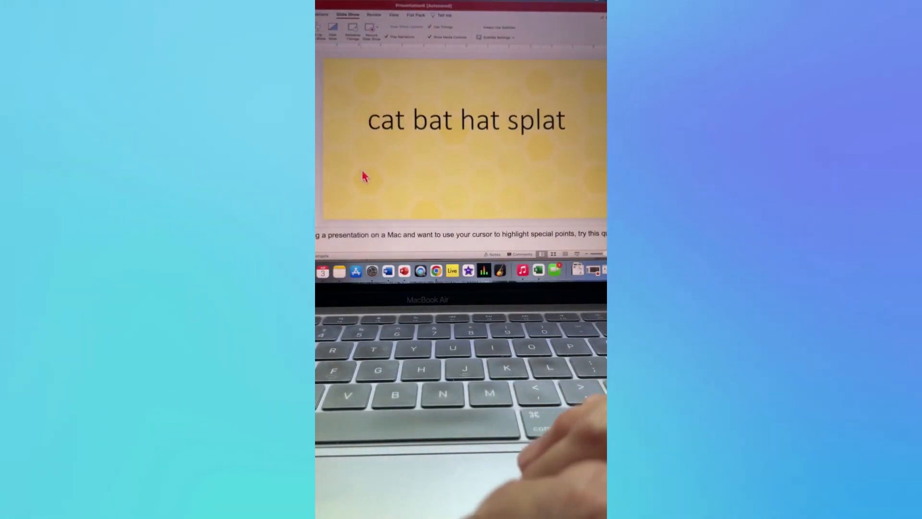
# Reopen the pointer accessibility settings from the Dock over the slide
pyautogui.click(373, 270)
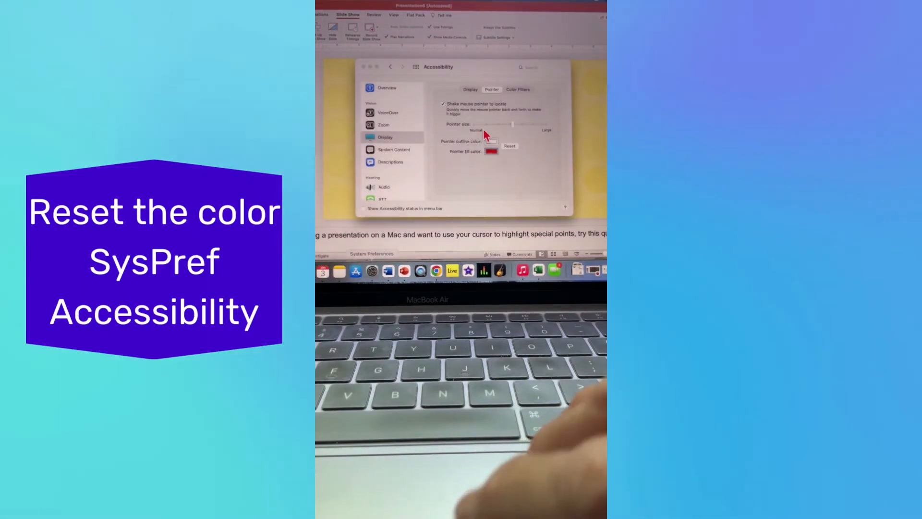